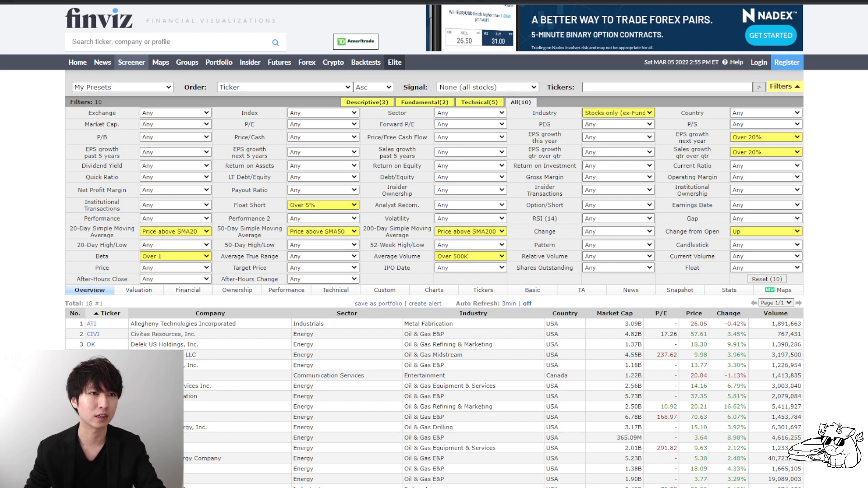
Load finviz.com in a new private window and open the unfiltered Screener listing 8571 stocks
{"action": "key", "text": "ctrl+shift+n"}
{"action": "key", "text": "ctrl+v"}
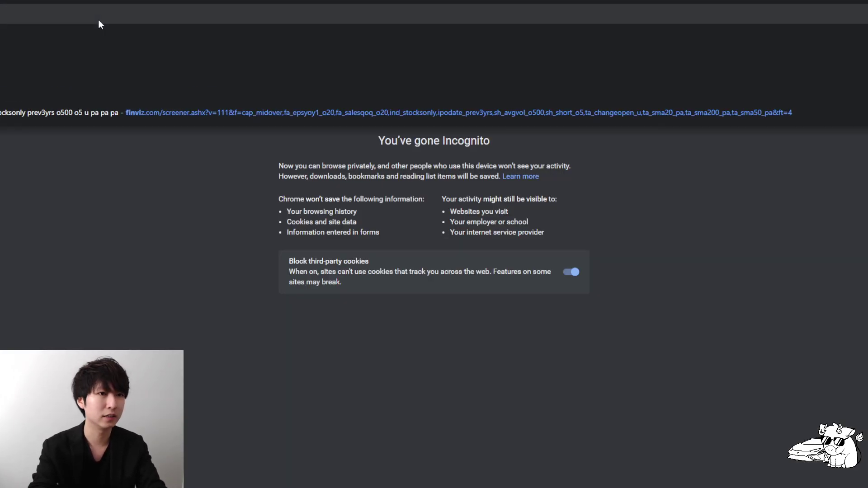
{"action": "key", "text": "Return"}
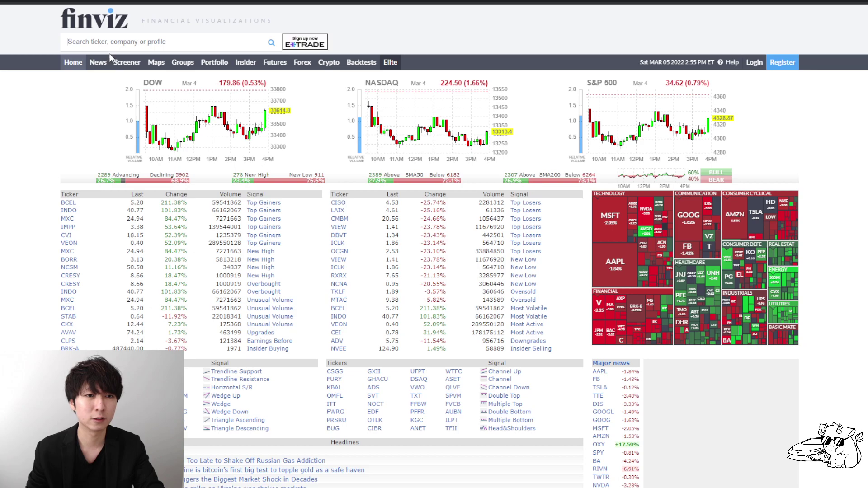
{"action": "left_click", "coordinate": [123, 62]}
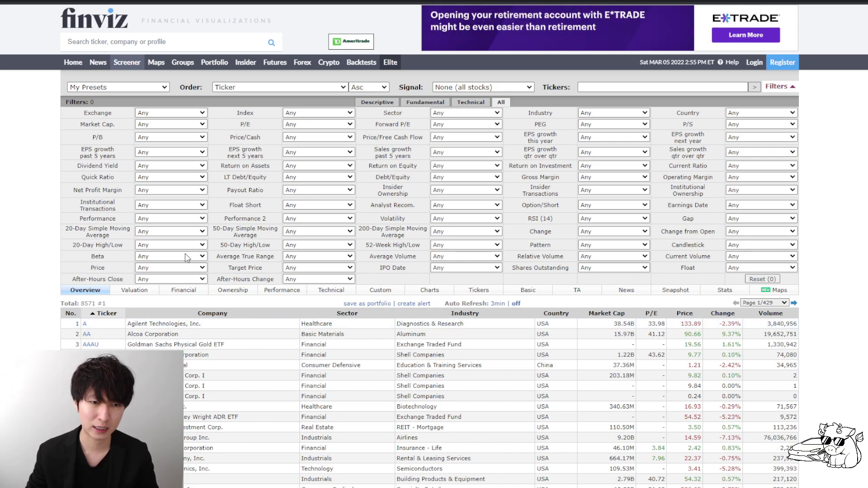
{"action": "left_click", "coordinate": [203, 232]}
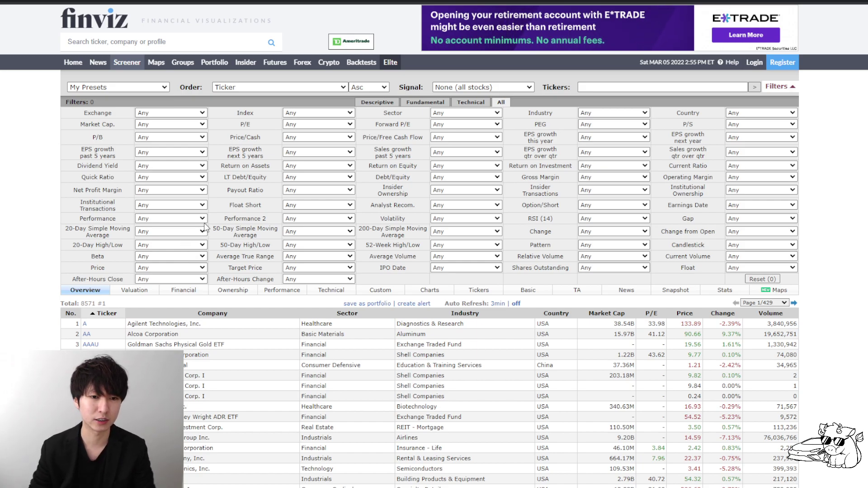
Set the 20-, 50- and 200-Day SMA filters to Price above SMA and Float Short to Over 5%
{"action": "left_click", "coordinate": [213, 299]}
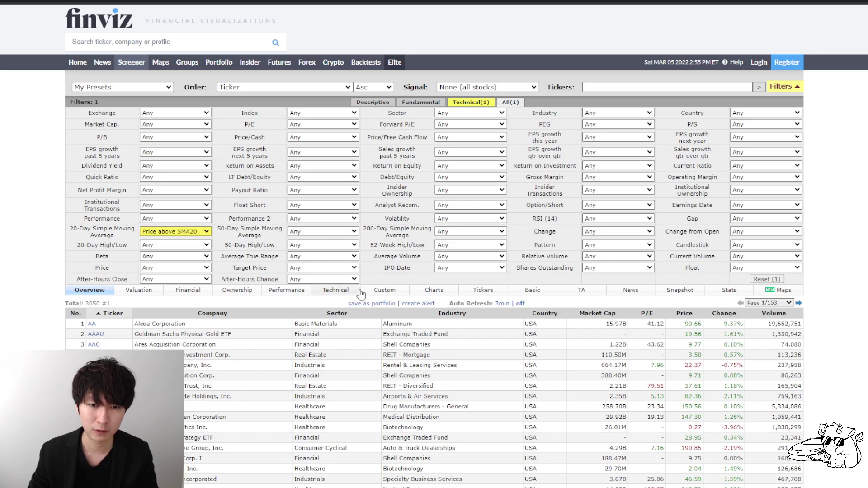
{"action": "left_click", "coordinate": [357, 232]}
{"action": "left_click", "coordinate": [360, 299]}
{"action": "left_click", "coordinate": [470, 232]}
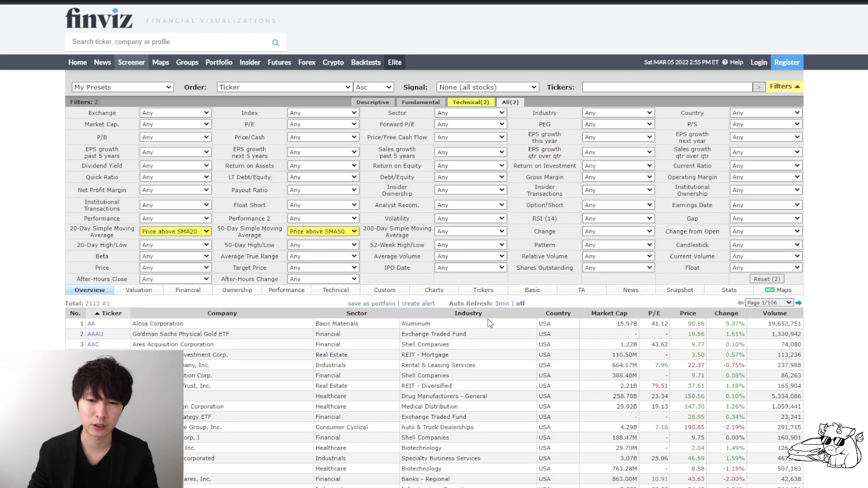
{"action": "left_click", "coordinate": [491, 322]}
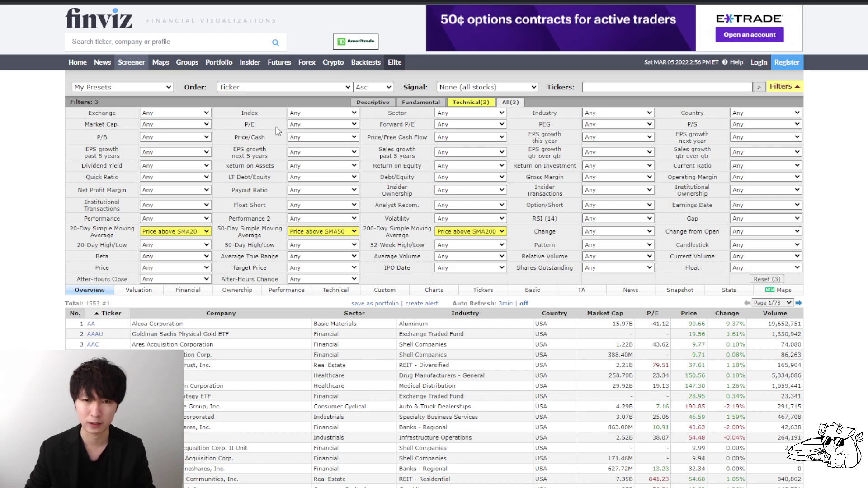
{"action": "left_click", "coordinate": [345, 278]}
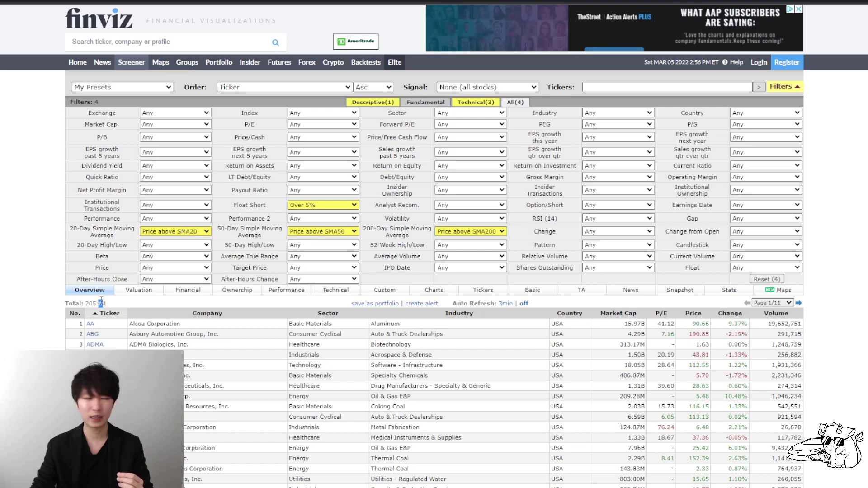
Set the Average Volume filter to Over 500K, dropping the 205 results to 139
{"action": "left_click_drag", "start_coordinate": [104, 301], "coordinate": [85, 303]}
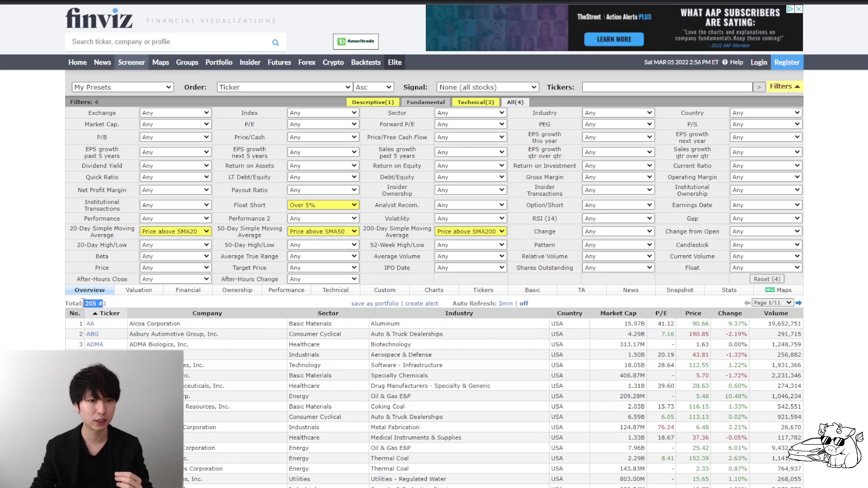
{"action": "left_click", "coordinate": [84, 302]}
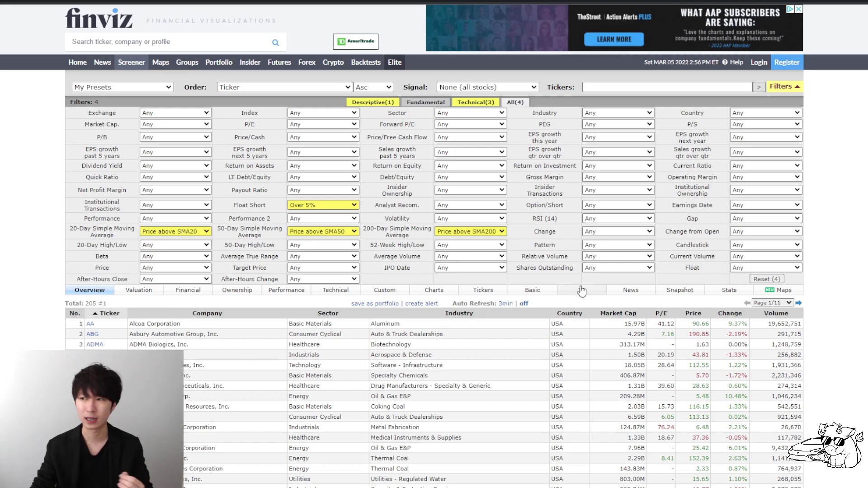
{"action": "left_click", "coordinate": [470, 256]}
{"action": "left_click", "coordinate": [467, 349]}
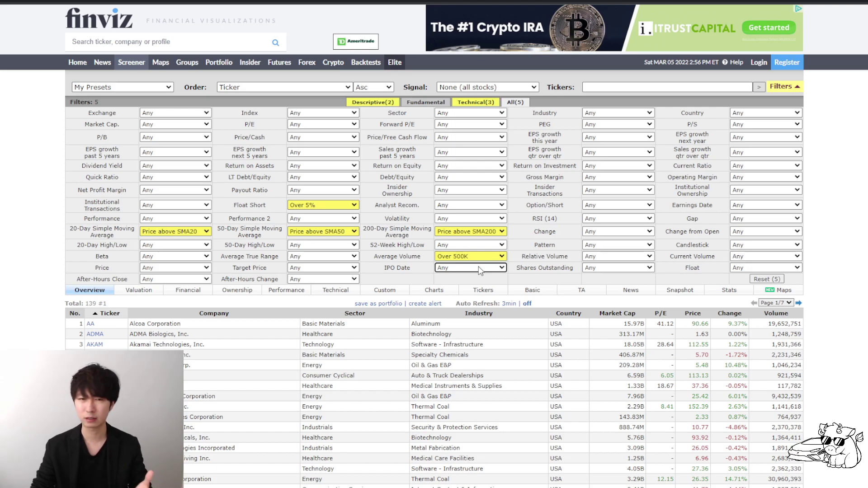
Set Industry to Stocks only (ex-Funds), sales and next-year EPS growth over 20%, and Beta over 1
{"action": "left_click", "coordinate": [637, 134]}
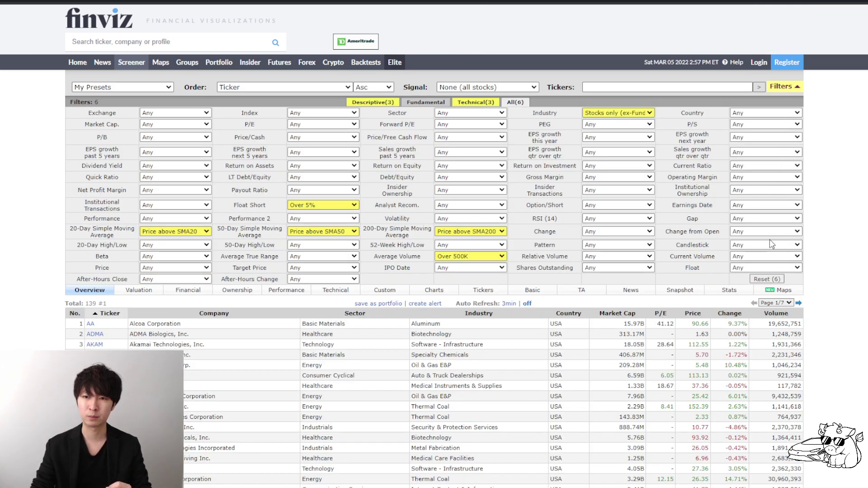
{"action": "left_click", "coordinate": [789, 152]}
{"action": "left_click", "coordinate": [764, 260]}
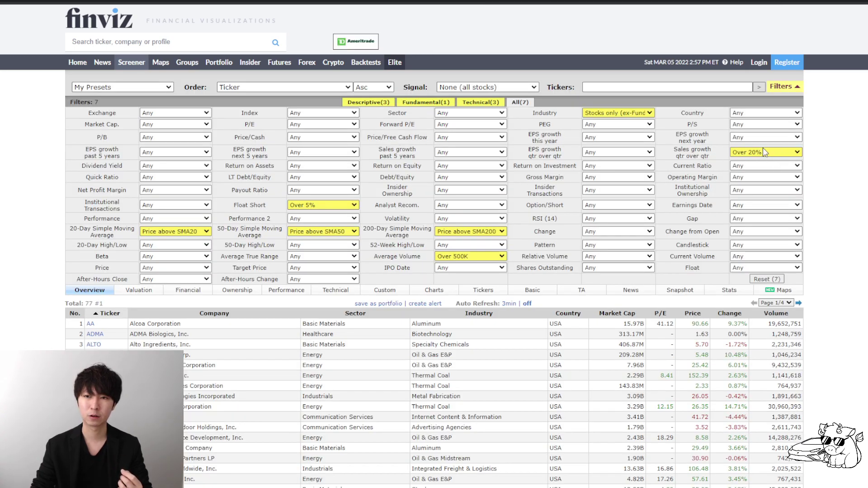
{"action": "left_click", "coordinate": [777, 241]}
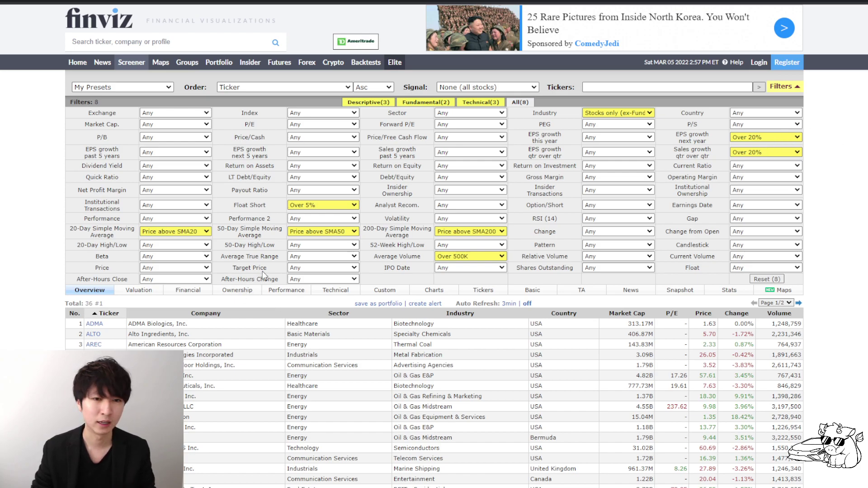
{"action": "left_click", "coordinate": [167, 328]}
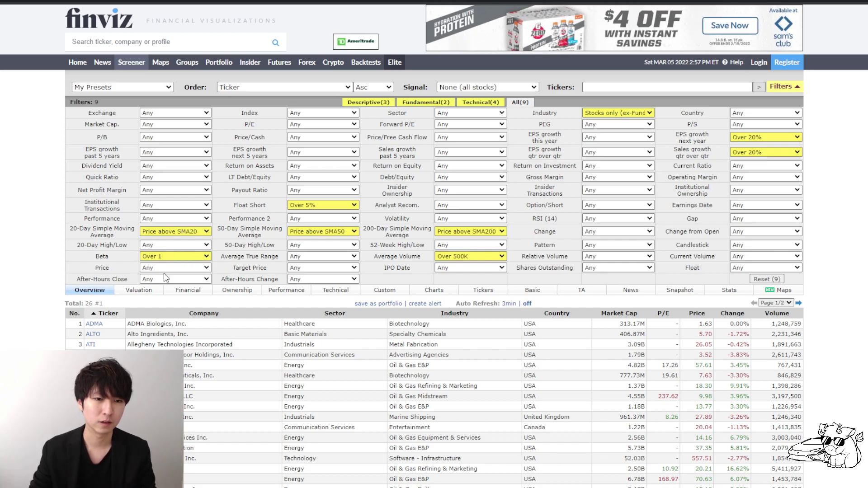
{"action": "left_click", "coordinate": [170, 254]}
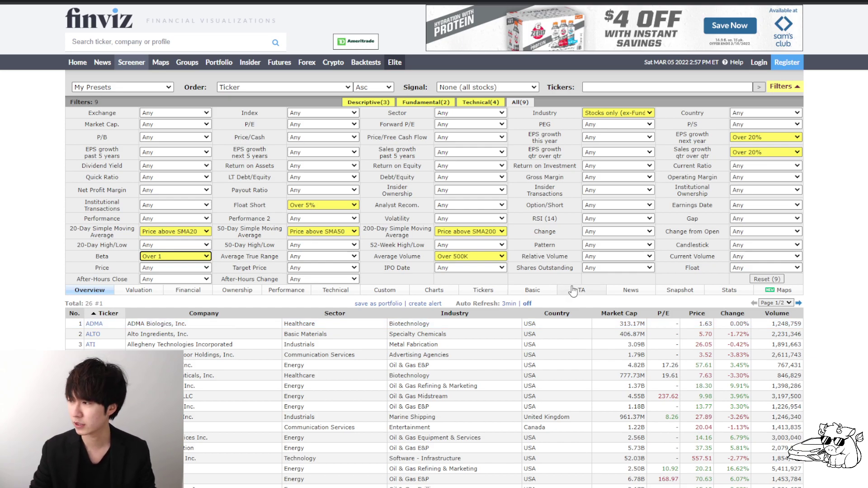
{"action": "left_click", "coordinate": [768, 227]}
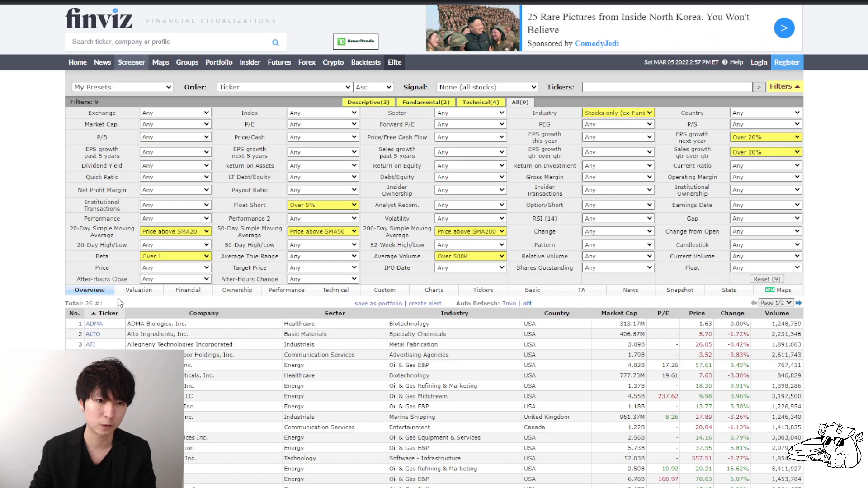
Try Gap Up, reset it to Any, and set Change from Open to Up for 18 stocks
{"action": "left_click", "coordinate": [765, 218]}
{"action": "left_click", "coordinate": [763, 235]}
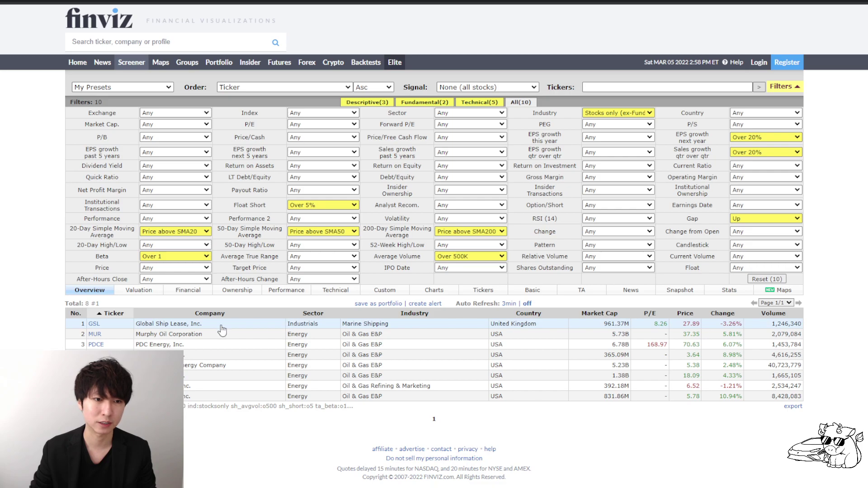
{"action": "left_click", "coordinate": [768, 219]}
{"action": "left_click", "coordinate": [762, 235]}
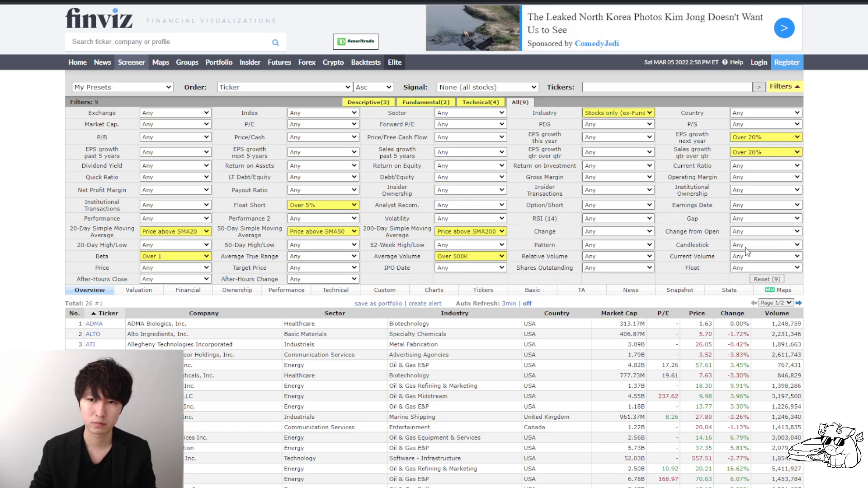
{"action": "left_click", "coordinate": [747, 252]}
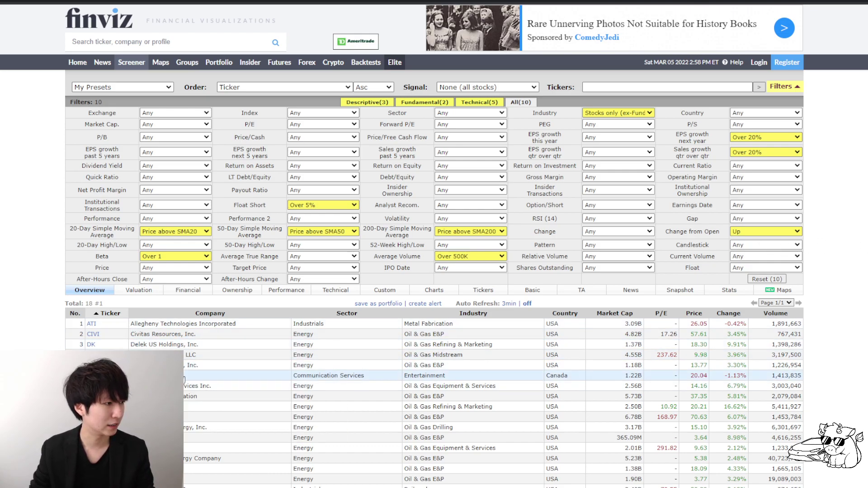
{"action": "left_click", "coordinate": [442, 291]}
{"action": "left_click", "coordinate": [334, 303]}
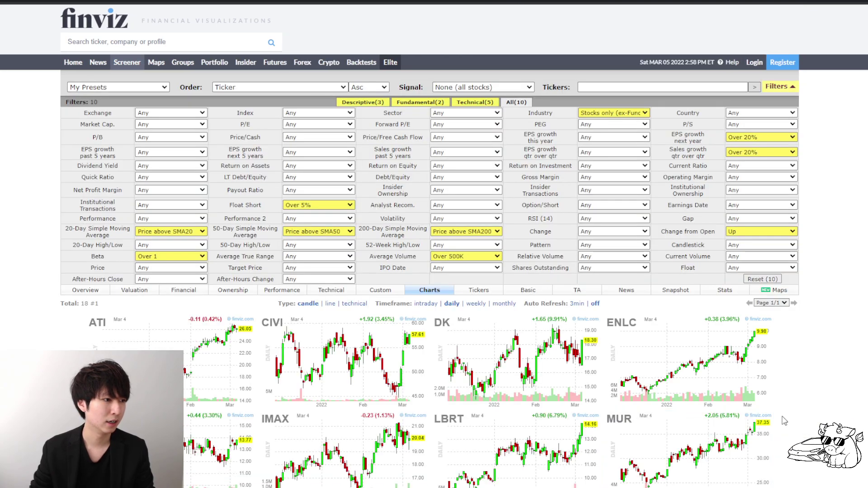
{"action": "scroll", "coordinate": [788, 423], "scroll_direction": "down", "scroll_amount": 3}
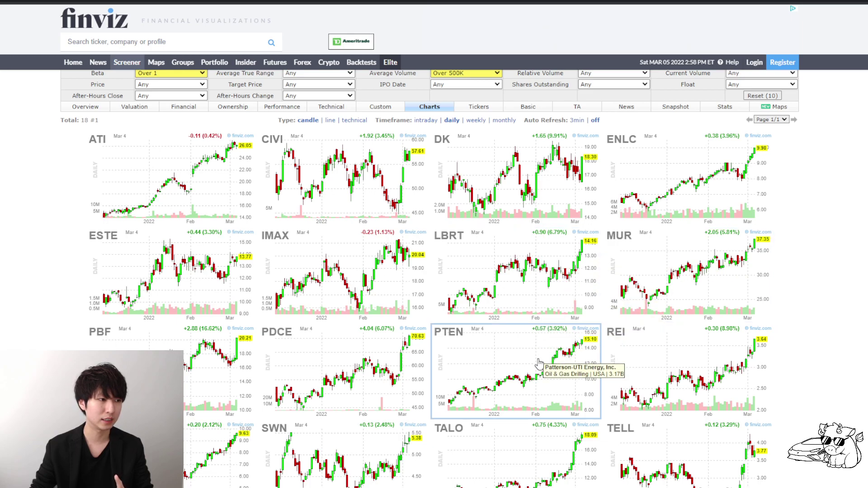
{"action": "scroll", "coordinate": [524, 390], "scroll_direction": "down", "scroll_amount": 1}
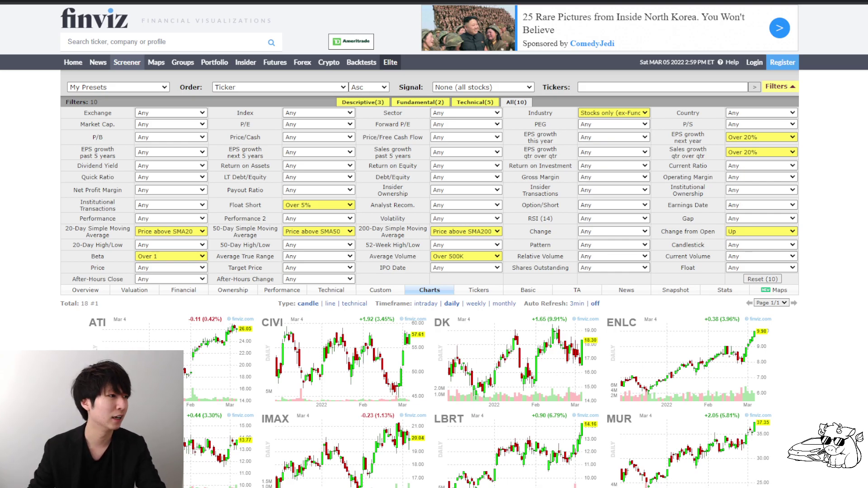
Show the presenter's Twitter profile in a private window and highlight its follower count
{"action": "key", "text": "ctrl+shift+n"}
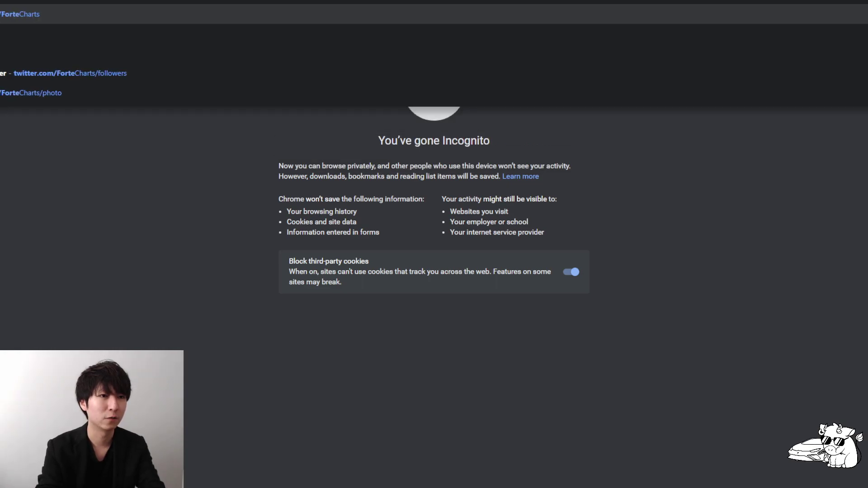
{"action": "key", "text": "Return"}
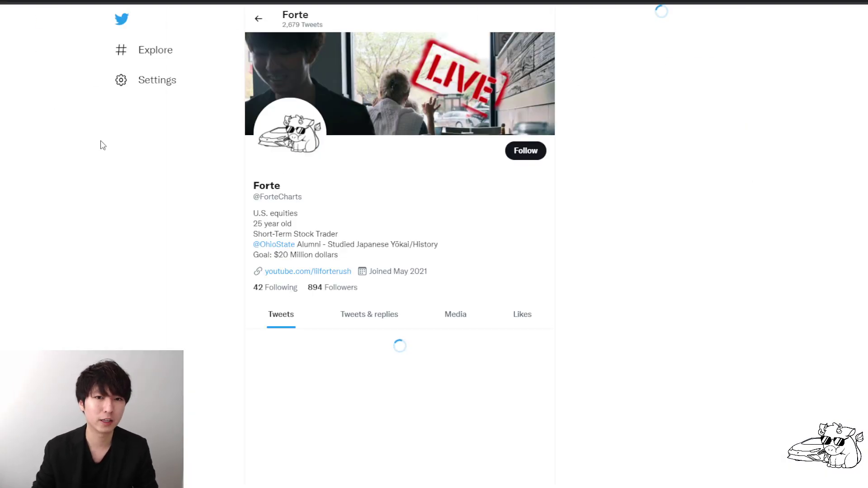
{"action": "left_click_drag", "start_coordinate": [367, 291], "coordinate": [306, 288]}
{"action": "left_click", "coordinate": [399, 294]}
{"action": "left_click_drag", "start_coordinate": [400, 294], "coordinate": [308, 288]}
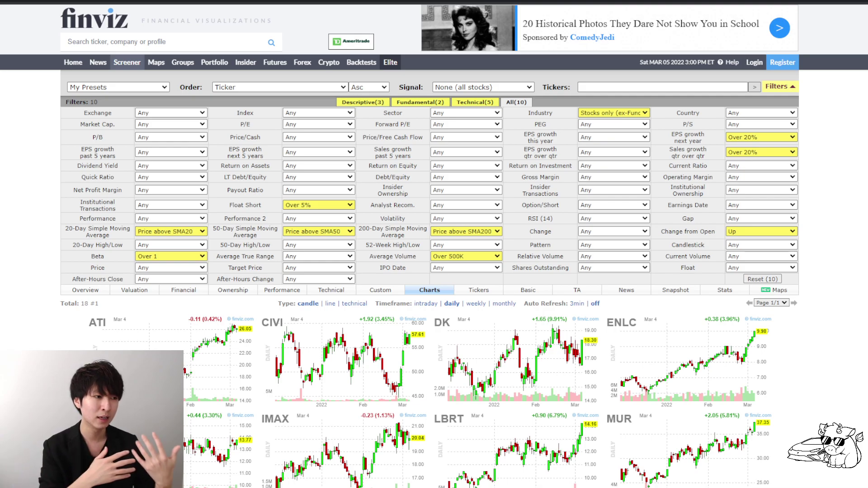
Switch the screener results to the Overview table view
{"action": "left_click", "coordinate": [91, 290]}
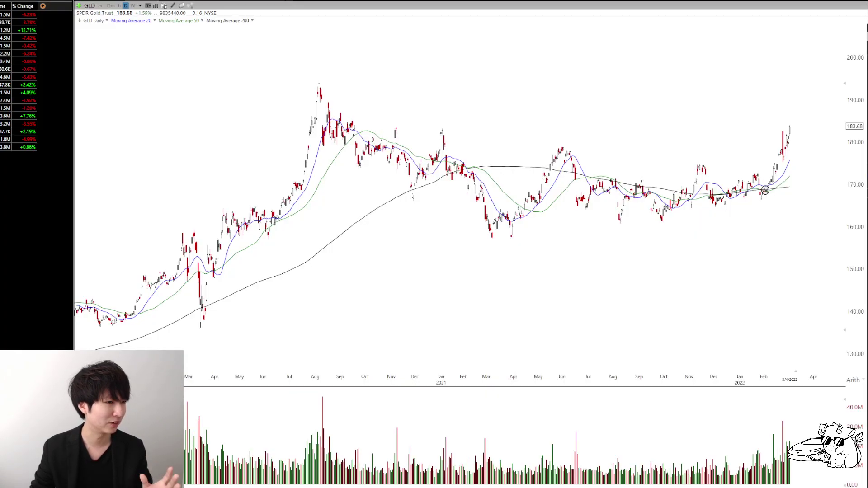
Load the TALO chart on weekly bars and measure a price move
{"action": "type", "text": "TALO"}
{"action": "key", "text": "Return"}
{"action": "scroll", "coordinate": [532, 278], "scroll_direction": "up", "scroll_amount": 3}
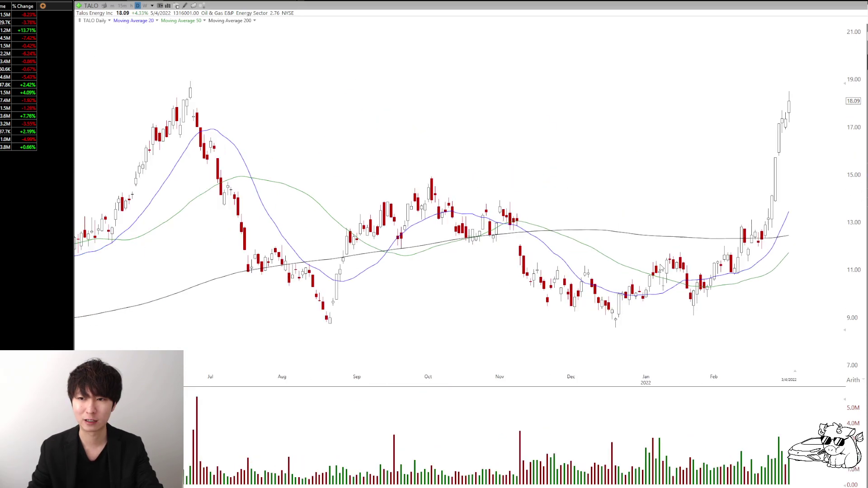
{"action": "left_click", "coordinate": [145, 5]}
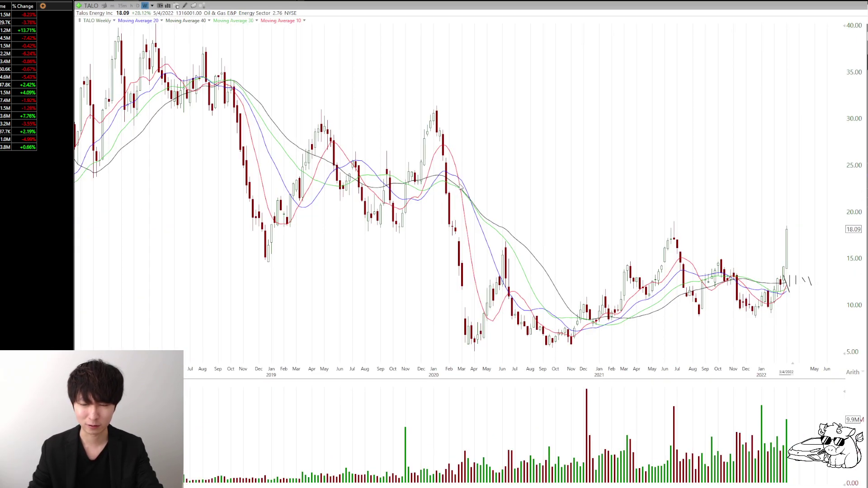
{"action": "scroll", "coordinate": [533, 271], "scroll_direction": "down", "scroll_amount": 6}
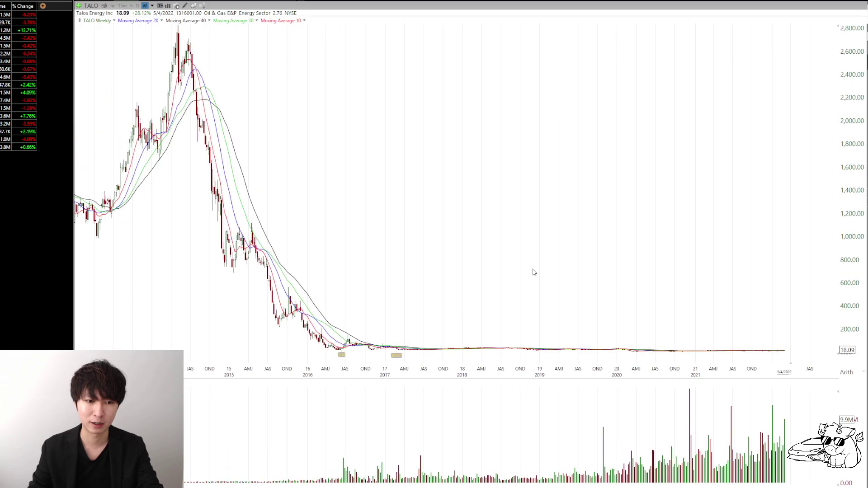
{"action": "left_click_drag", "start_coordinate": [326, 266], "coordinate": [313, 263]}
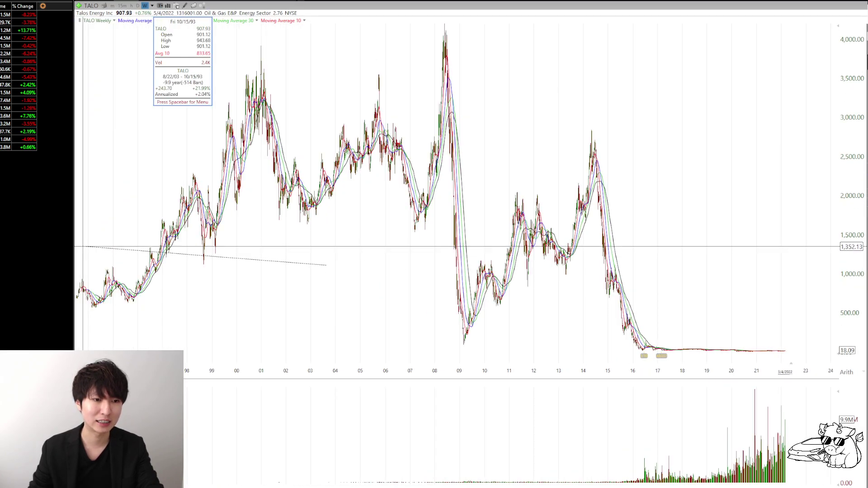
Box the old 2012–2016 peak and the 2019 sideways range on the weekly chart
{"action": "scroll", "coordinate": [551, 306], "scroll_direction": "up", "scroll_amount": 3}
{"action": "scroll", "coordinate": [552, 305], "scroll_direction": "up", "scroll_amount": 2}
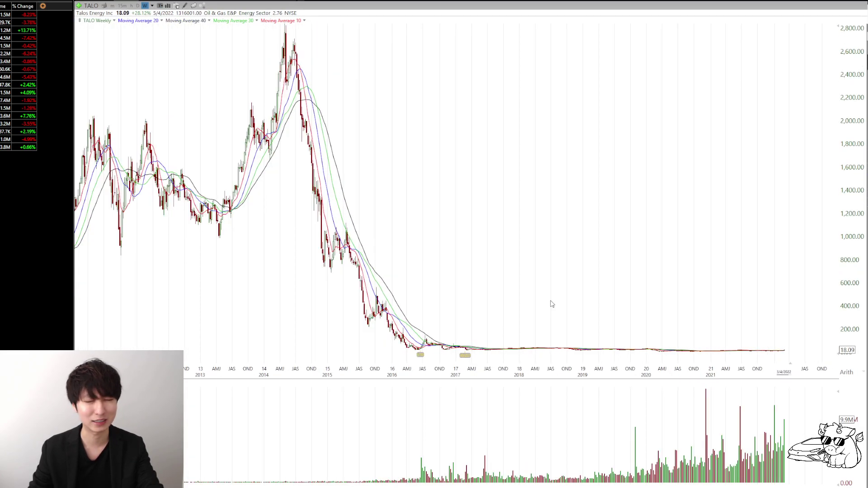
{"action": "scroll", "coordinate": [554, 302], "scroll_direction": "up", "scroll_amount": 3}
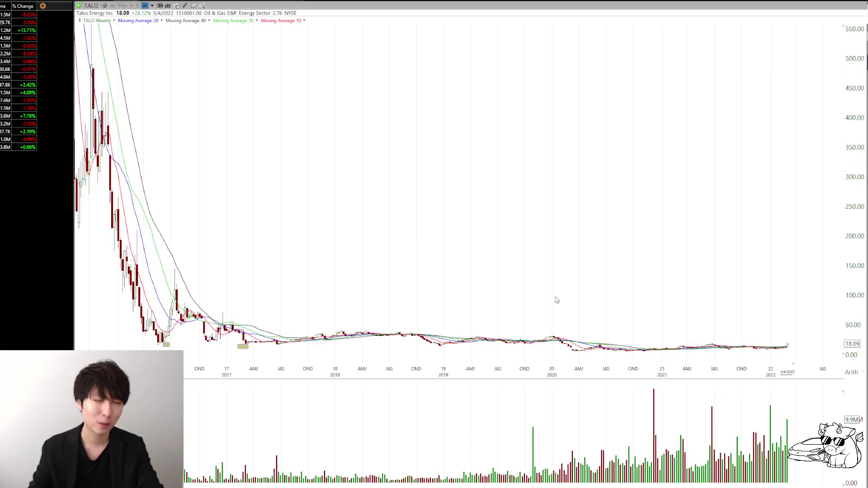
{"action": "scroll", "coordinate": [557, 300], "scroll_direction": "up", "scroll_amount": 2}
{"action": "scroll", "coordinate": [567, 298], "scroll_direction": "down", "scroll_amount": 5}
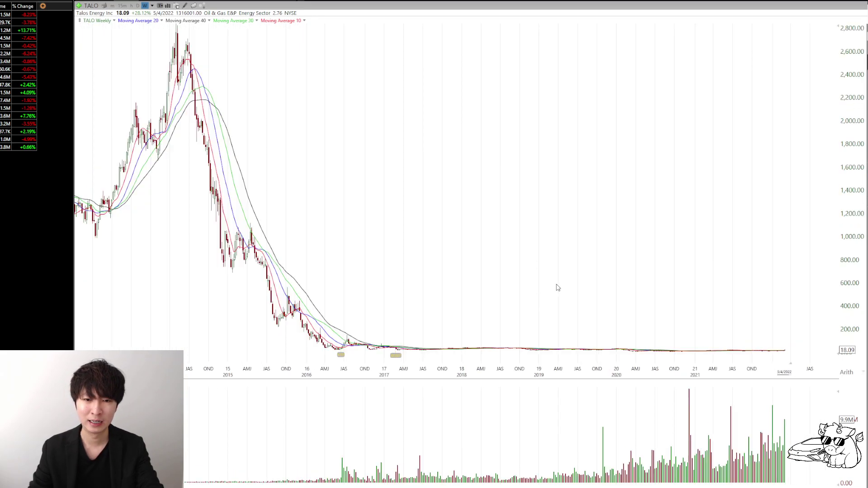
{"action": "scroll", "coordinate": [504, 259], "scroll_direction": "down", "scroll_amount": 3}
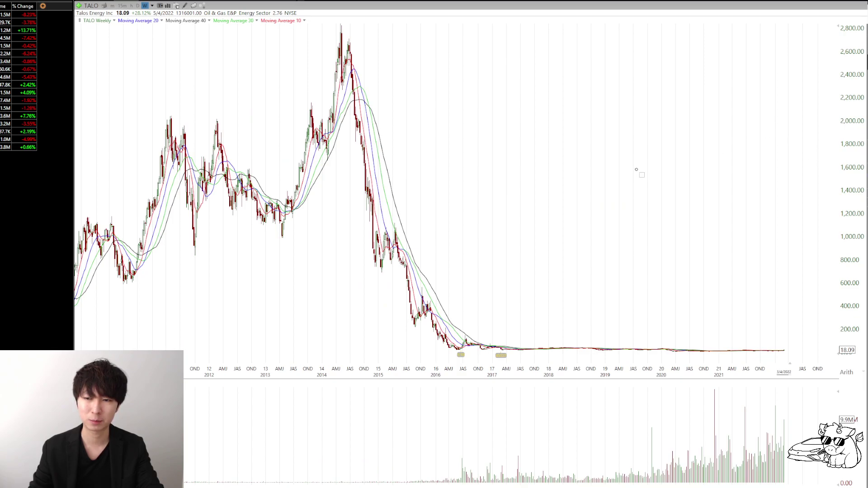
{"action": "left_click_drag", "start_coordinate": [100, 49], "coordinate": [456, 341]}
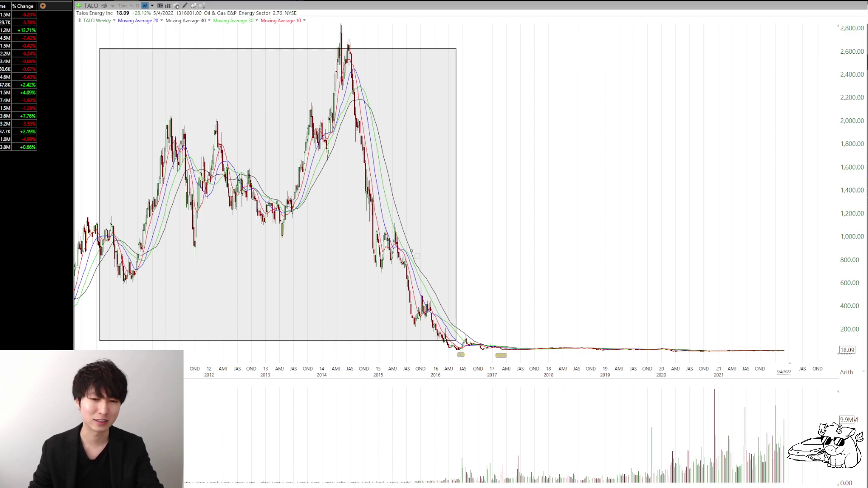
{"action": "left_click", "coordinate": [446, 326]}
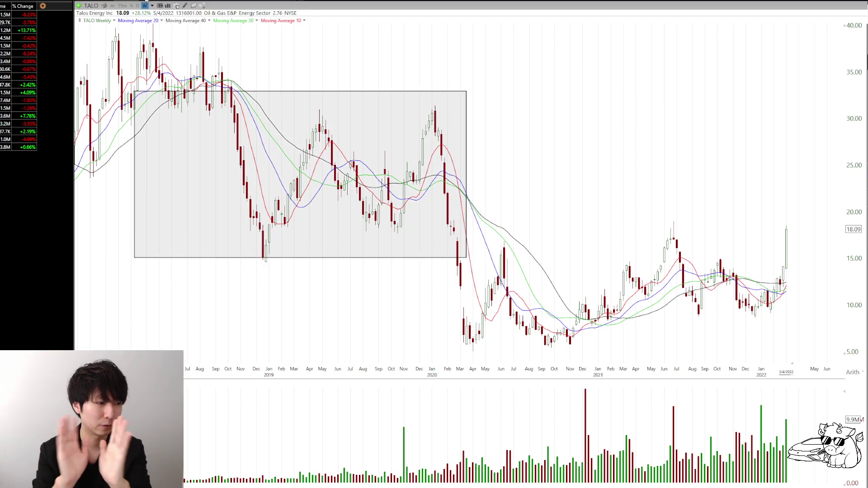
Box the March 2020 lows and the latest candle top near 18.09
{"action": "scroll", "coordinate": [413, 155], "scroll_direction": "down", "scroll_amount": 5}
{"action": "scroll", "coordinate": [705, 89], "scroll_direction": "up", "scroll_amount": 5}
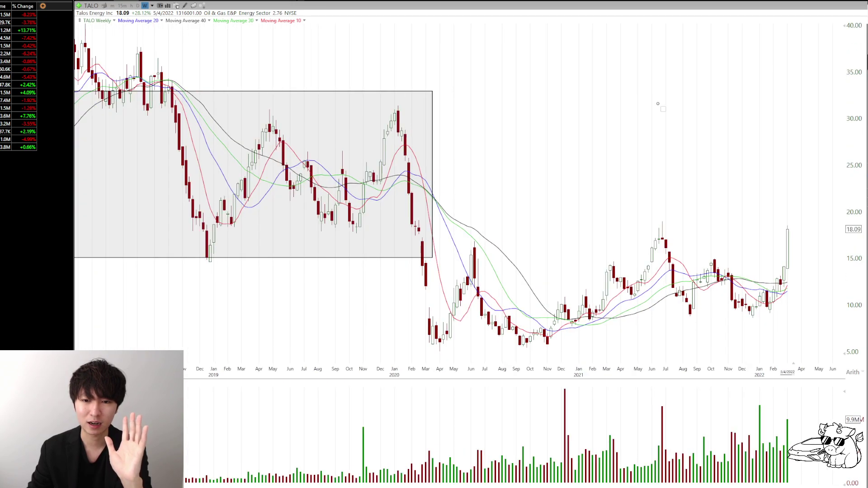
{"action": "scroll", "coordinate": [557, 225], "scroll_direction": "down", "scroll_amount": 5}
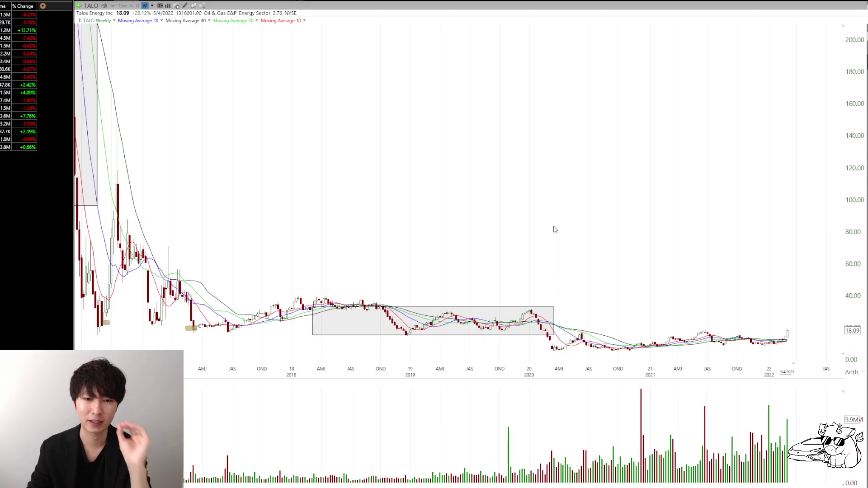
{"action": "scroll", "coordinate": [544, 243], "scroll_direction": "up", "scroll_amount": 5}
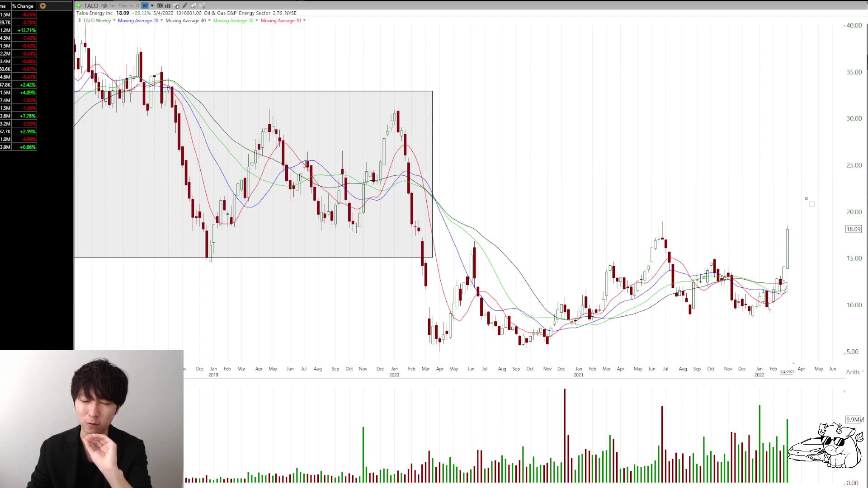
{"action": "left_click_drag", "start_coordinate": [423, 348], "coordinate": [464, 355]}
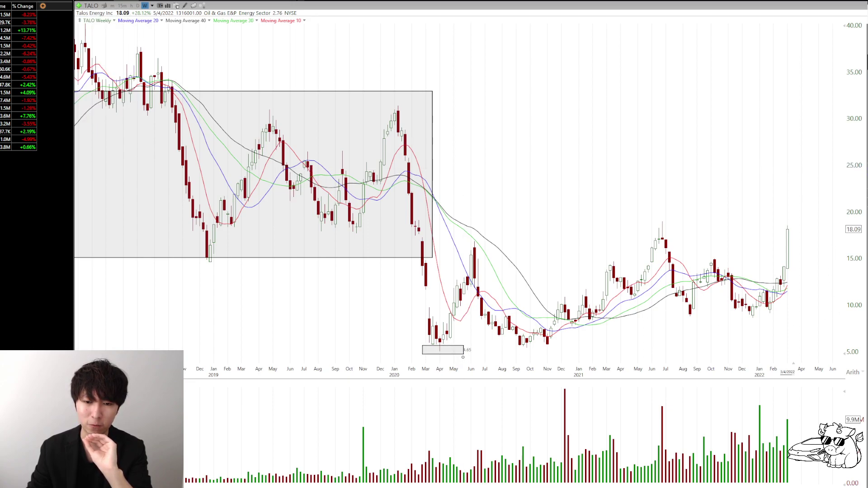
{"action": "scroll", "coordinate": [488, 350], "scroll_direction": "up", "scroll_amount": 2}
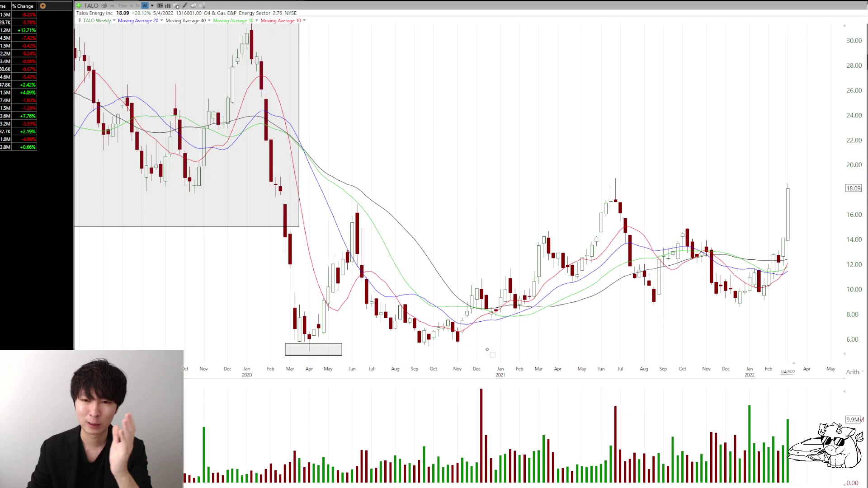
{"action": "scroll", "coordinate": [487, 350], "scroll_direction": "down", "scroll_amount": 3}
{"action": "scroll", "coordinate": [417, 281], "scroll_direction": "up", "scroll_amount": 1}
{"action": "scroll", "coordinate": [546, 212], "scroll_direction": "up", "scroll_amount": 1}
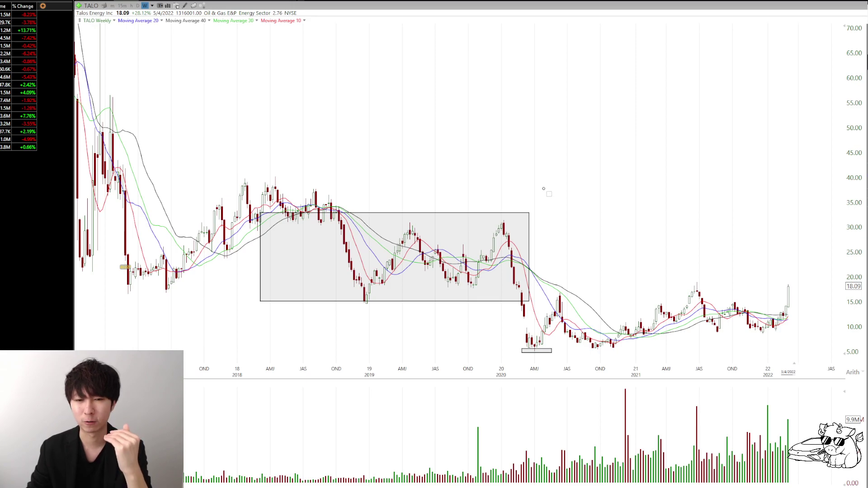
{"action": "scroll", "coordinate": [541, 200], "scroll_direction": "down", "scroll_amount": 1}
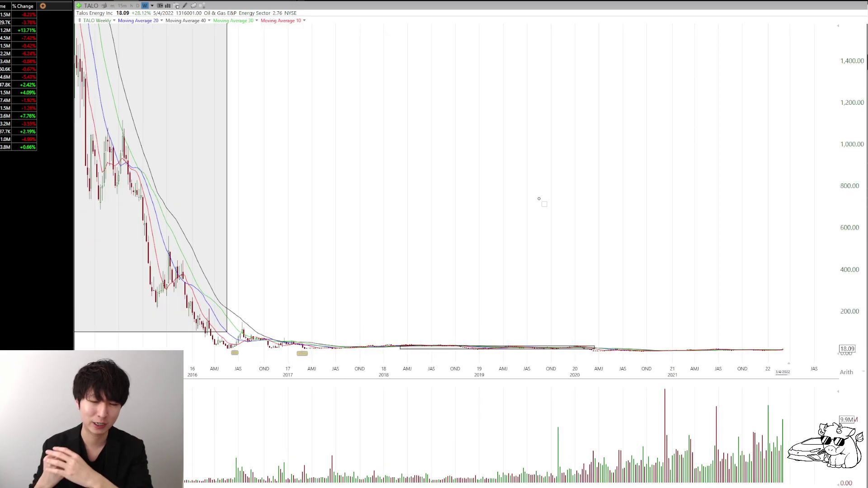
{"action": "scroll", "coordinate": [547, 180], "scroll_direction": "up", "scroll_amount": 2}
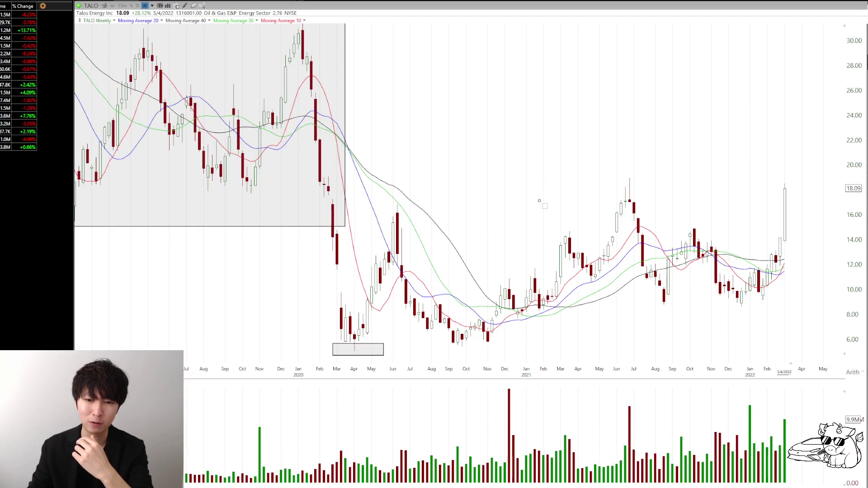
{"action": "left_click_drag", "start_coordinate": [332, 334], "coordinate": [377, 352]}
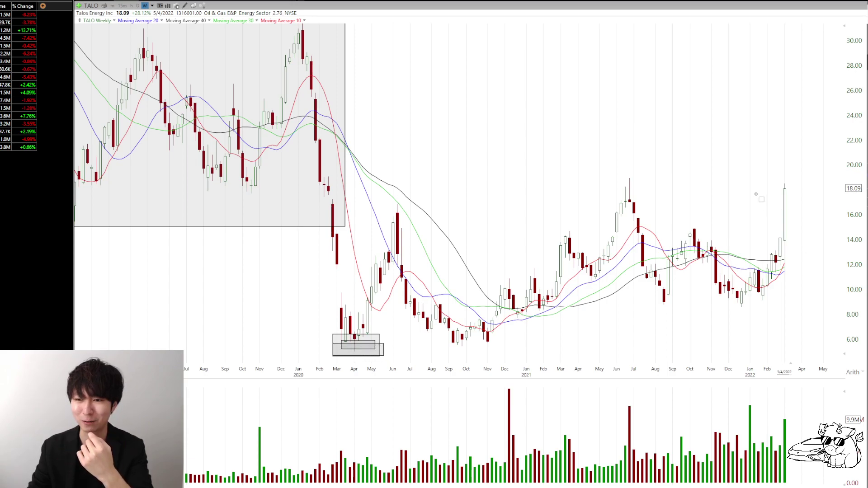
{"action": "left_click_drag", "start_coordinate": [759, 188], "coordinate": [831, 209]}
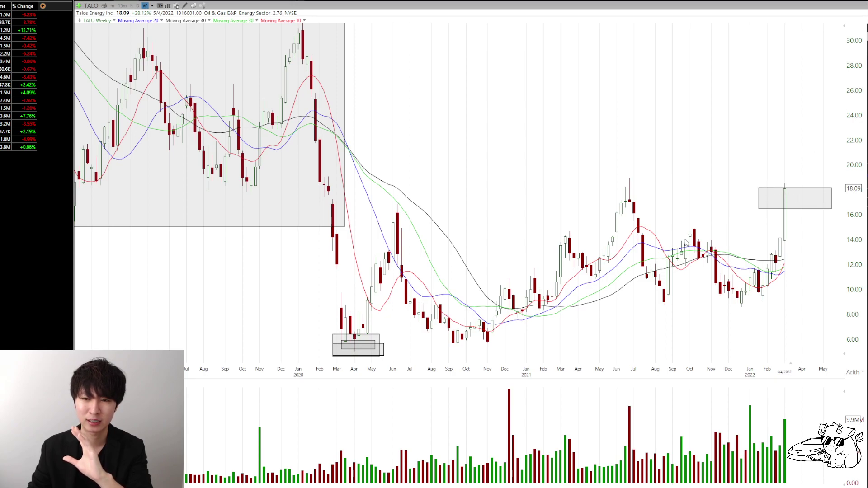
Delete the weekly boxes, then box the base since March 2020 and circle the June 2020 and earlier peaks
{"action": "scroll", "coordinate": [683, 247], "scroll_direction": "up", "scroll_amount": 2}
{"action": "key", "text": "Delete"}
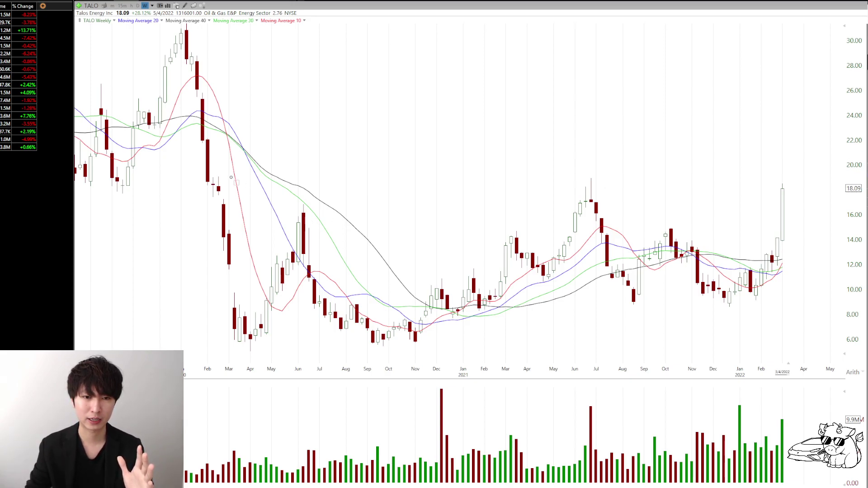
{"action": "left_click_drag", "start_coordinate": [230, 177], "coordinate": [804, 360]}
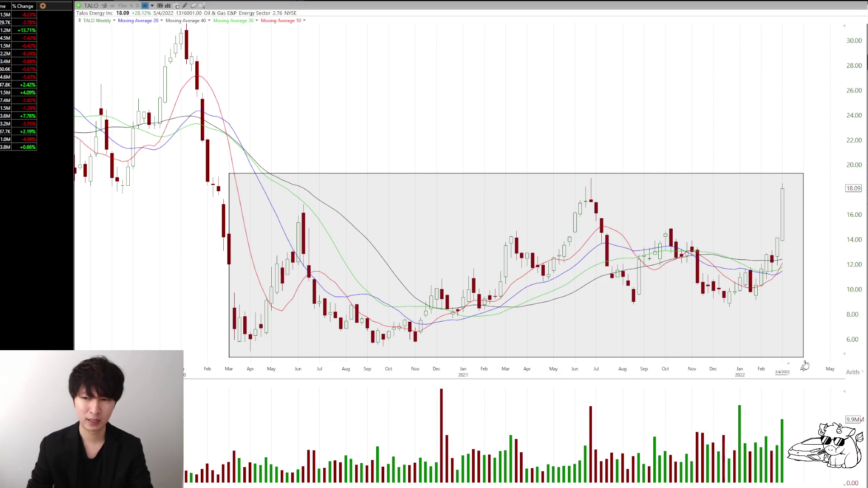
{"action": "left_click_drag", "start_coordinate": [283, 207], "coordinate": [368, 261]}
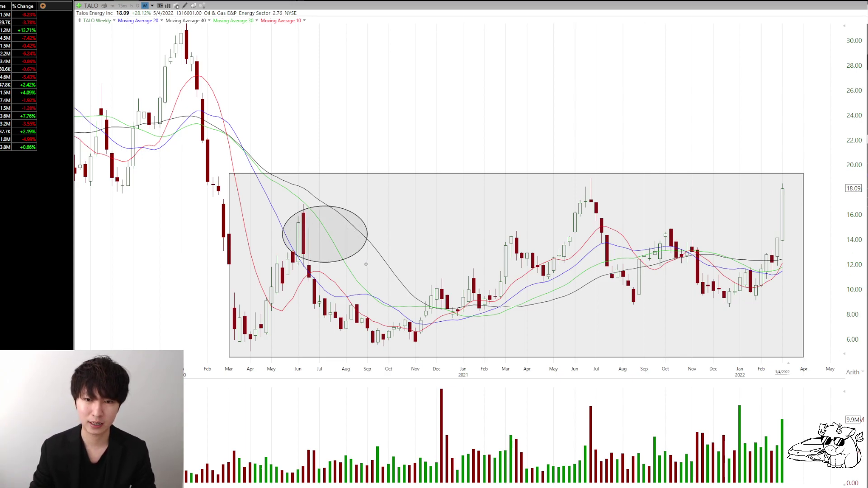
{"action": "left_click_drag", "start_coordinate": [491, 225], "coordinate": [537, 267]}
{"action": "mouse_move", "coordinate": [565, 194]}
{"action": "left_mouse_down"}
{"action": "mouse_move", "coordinate": [634, 236]}
{"action": "mouse_move", "coordinate": [709, 256]}
{"action": "mouse_move", "coordinate": [702, 244]}
{"action": "left_mouse_up"}
Circle the 2021 peaks and latest 16–18 candles, erase them, then circle the Jul–Dec 2021 consolidation
{"action": "left_click_drag", "start_coordinate": [591, 212], "coordinate": [676, 224]}
{"action": "left_click_drag", "start_coordinate": [745, 192], "coordinate": [816, 212]}
{"action": "left_click_drag", "start_coordinate": [745, 196], "coordinate": [800, 208]}
{"action": "left_click_drag", "start_coordinate": [708, 191], "coordinate": [804, 197]}
{"action": "left_click_drag", "start_coordinate": [521, 159], "coordinate": [665, 220]}
{"action": "left_click_drag", "start_coordinate": [581, 184], "coordinate": [680, 213]}
{"action": "left_click_drag", "start_coordinate": [549, 178], "coordinate": [654, 216]}
{"action": "key", "text": "e"}
{"action": "mouse_move", "coordinate": [568, 182]}
{"action": "left_mouse_down"}
{"action": "mouse_move", "coordinate": [678, 232]}
{"action": "mouse_move", "coordinate": [740, 295]}
{"action": "left_mouse_up"}
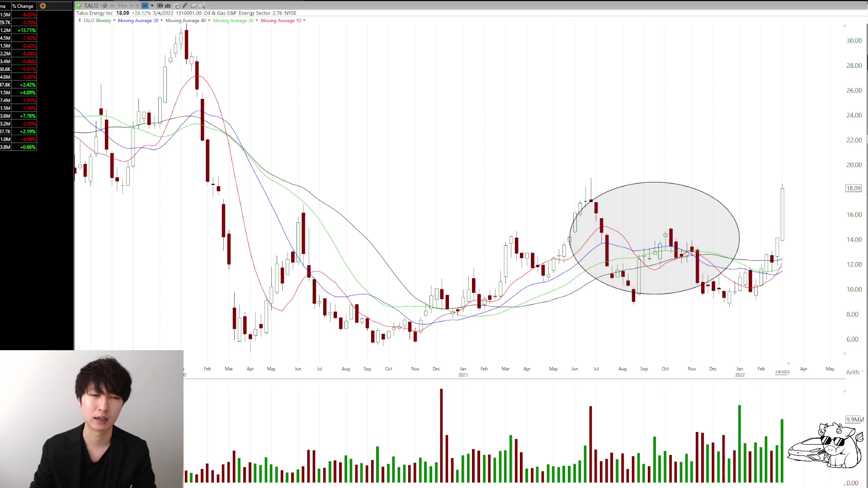
Switch TALO to daily bars, circle candles near 17, mark 13.00 and 13.45 levels, and measure the gain
{"action": "key", "text": "d"}
{"action": "scroll", "coordinate": [671, 270], "scroll_direction": "up", "scroll_amount": 2}
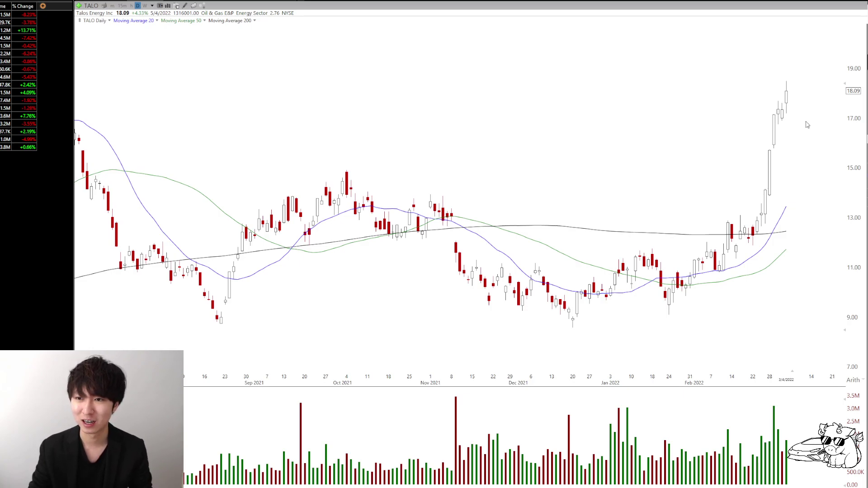
{"action": "left_click_drag", "start_coordinate": [771, 114], "coordinate": [825, 127]}
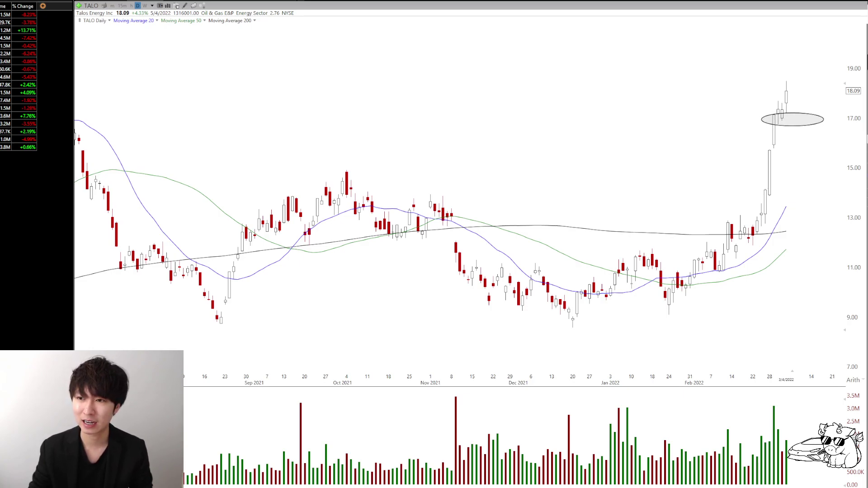
{"action": "left_click_drag", "start_coordinate": [703, 220], "coordinate": [790, 223]}
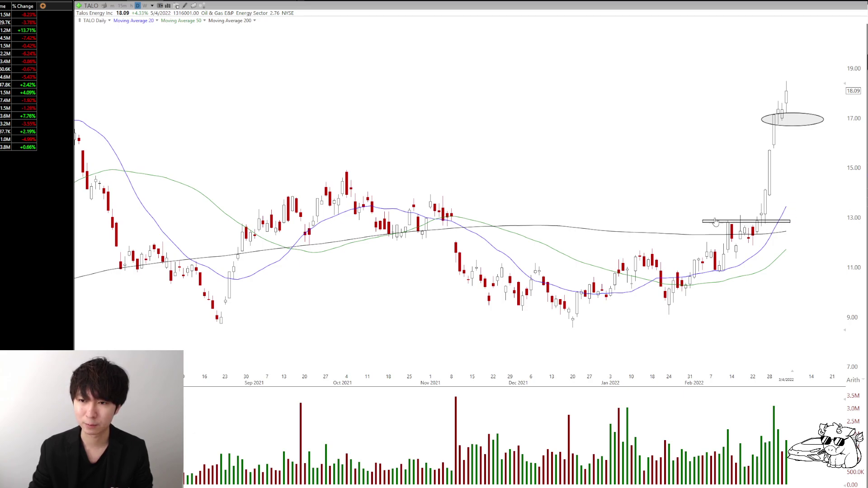
{"action": "left_click_drag", "start_coordinate": [753, 206], "coordinate": [780, 207]}
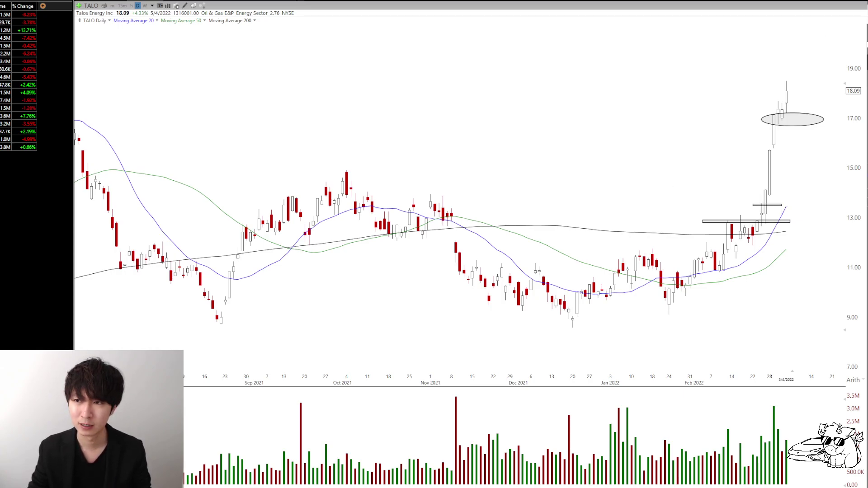
{"action": "left_click_drag", "start_coordinate": [788, 206], "coordinate": [783, 116]}
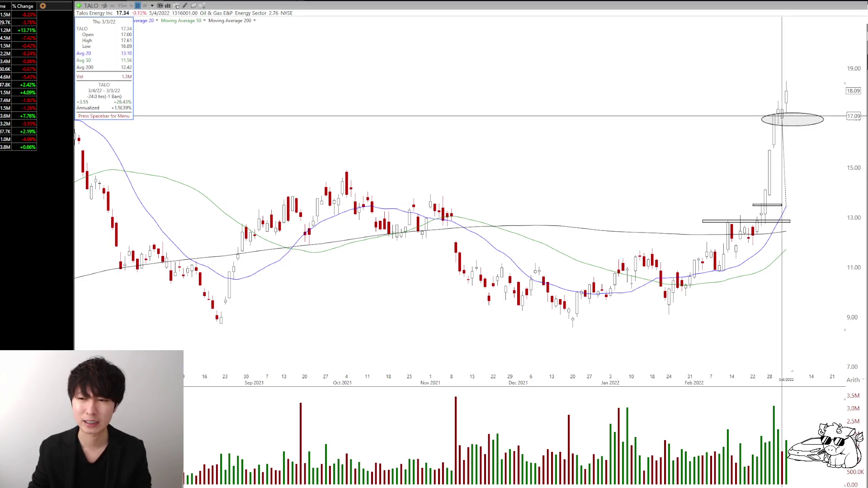
{"action": "scroll", "coordinate": [514, 246], "scroll_direction": "down", "scroll_amount": 3}
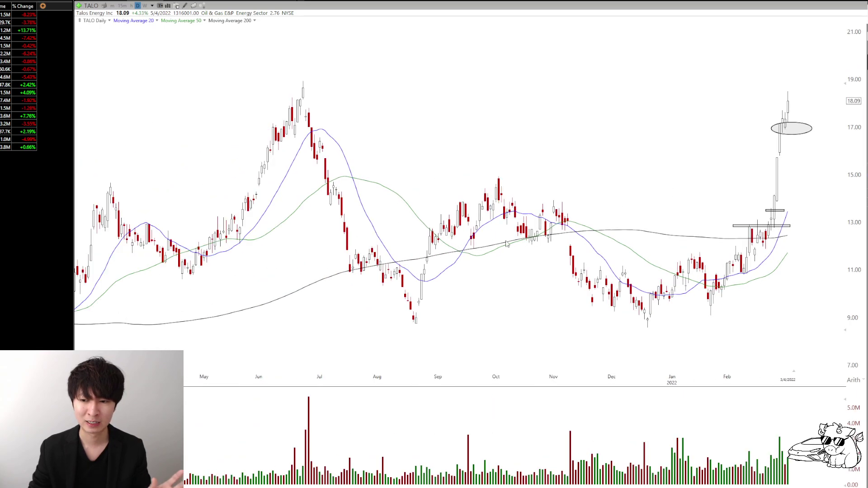
Load the WTI daily chart and check its 4.67–4.72 breakout box spanning Feb 17–Mar 3, 2022
{"action": "scroll", "coordinate": [514, 246], "scroll_direction": "up", "scroll_amount": 3}
{"action": "type", "text": "wti"}
{"action": "key", "text": "Return"}
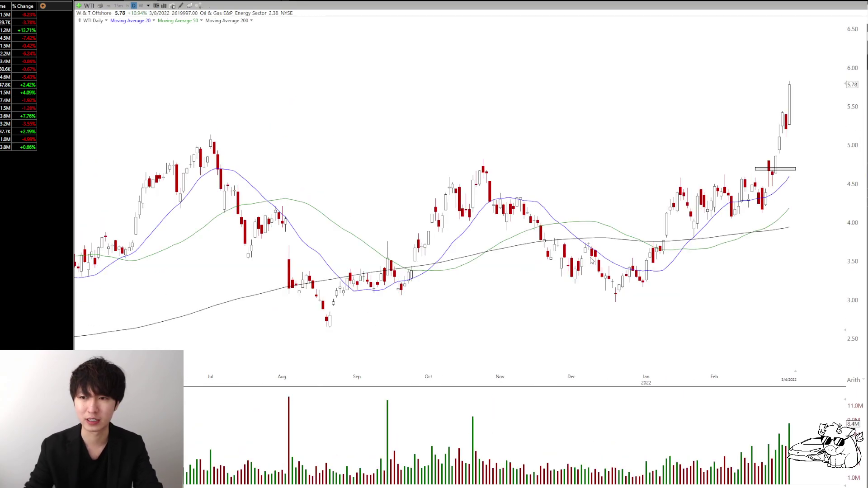
{"action": "left_click", "coordinate": [772, 165]}
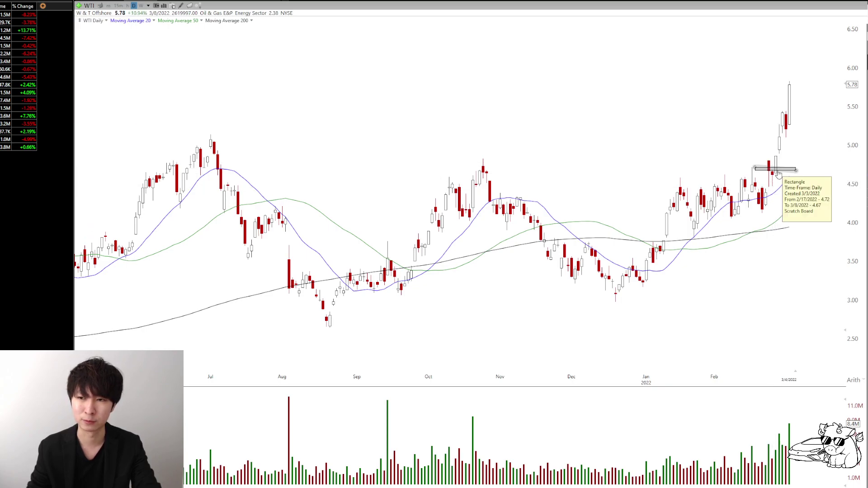
{"action": "left_click", "coordinate": [794, 117]}
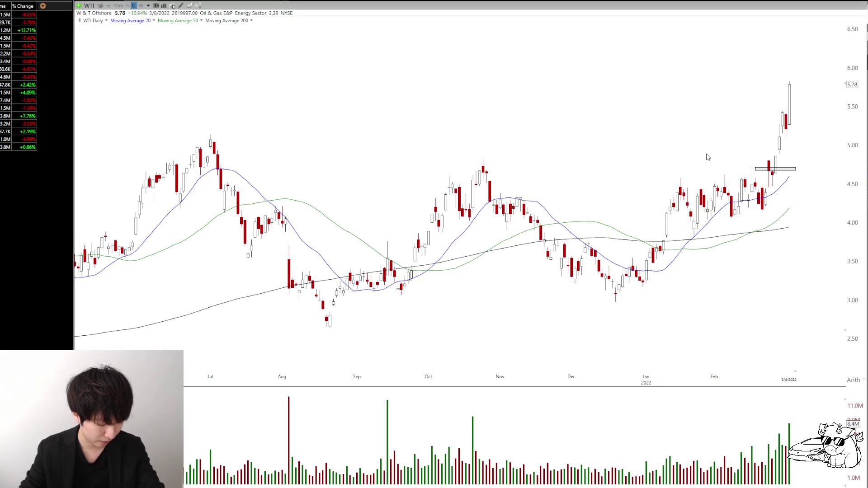
On the AR chart, delete a trial box near 22.29 and box the latest bars near 24.6–25.5
{"action": "key", "text": "space"}
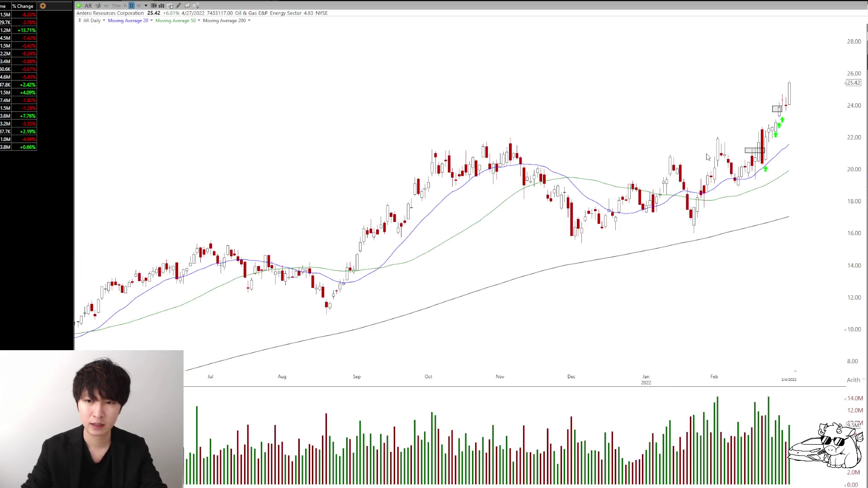
{"action": "scroll", "coordinate": [863, 225], "scroll_direction": "up", "scroll_amount": 2}
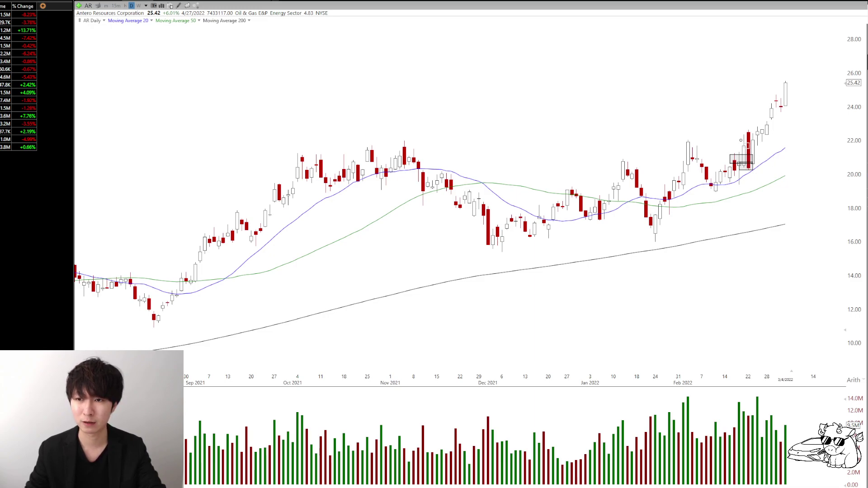
{"action": "mouse_move", "coordinate": [697, 140]}
{"action": "left_mouse_down"}
{"action": "mouse_move", "coordinate": [796, 136]}
{"action": "mouse_move", "coordinate": [791, 88]}
{"action": "left_mouse_up"}
{"action": "key", "text": "Delete"}
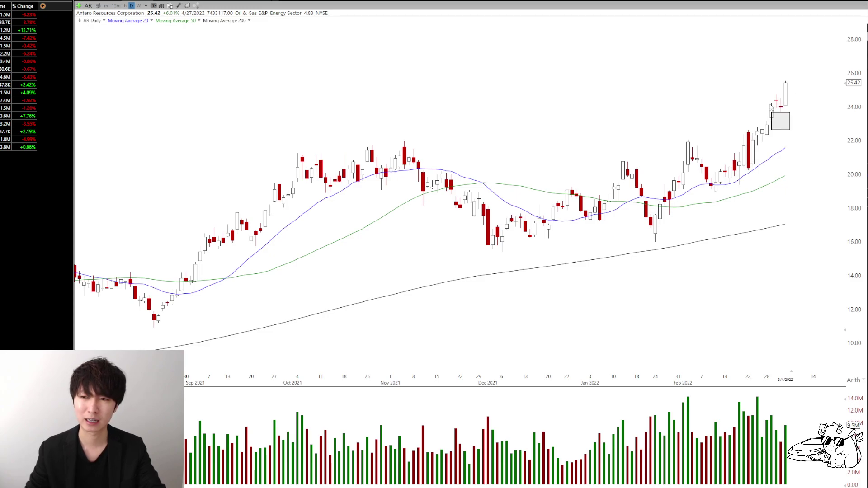
{"action": "left_click_drag", "start_coordinate": [777, 82], "coordinate": [831, 99]}
{"action": "scroll", "coordinate": [289, 396], "scroll_direction": "down", "scroll_amount": 5}
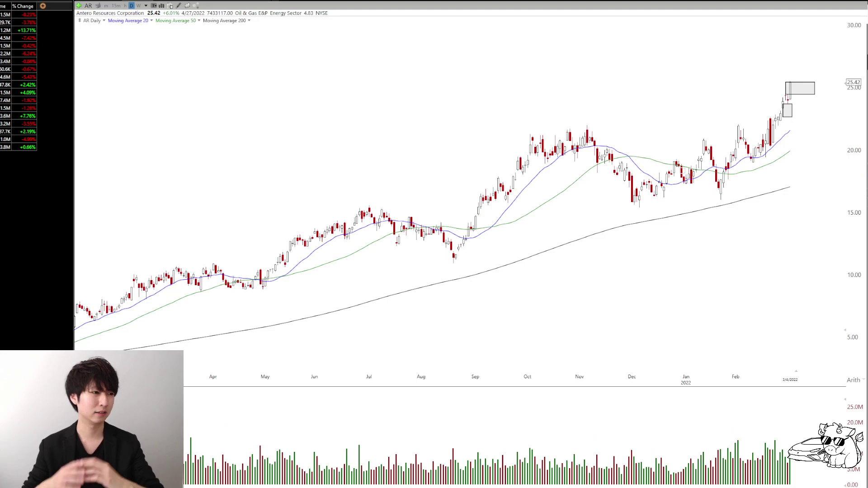